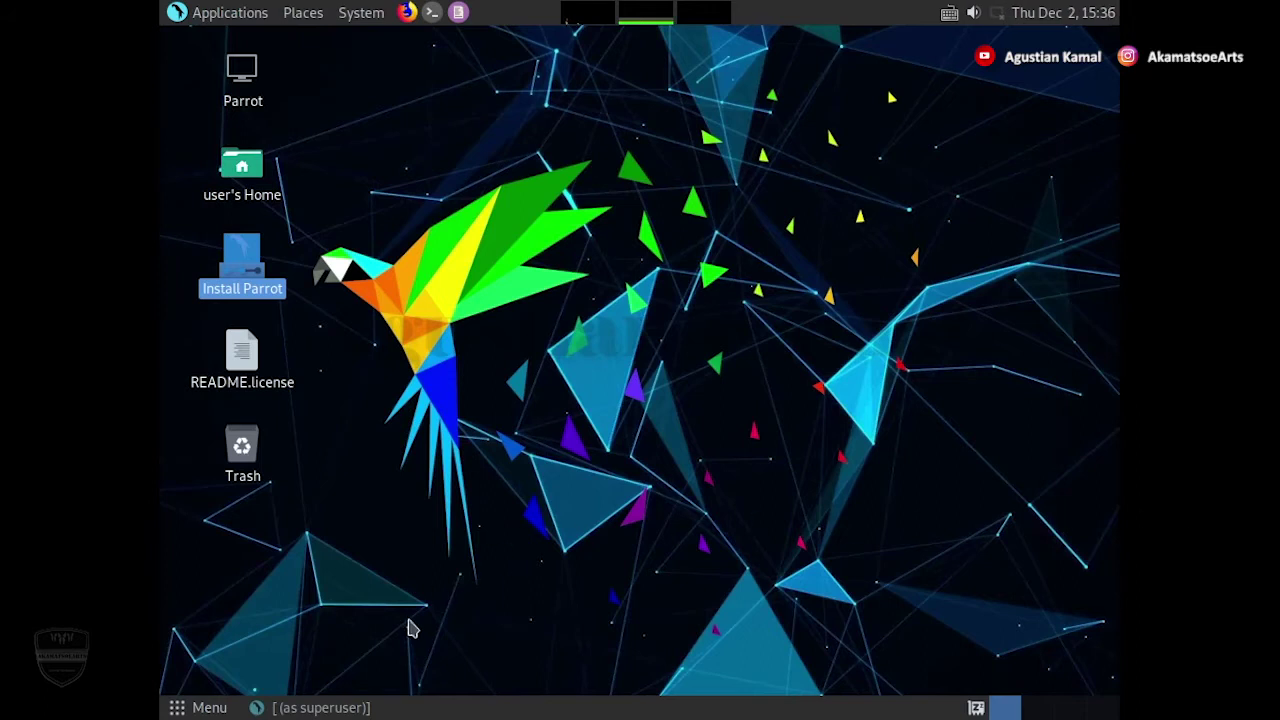
- Bring the Parrot OS installer window back up and select VBOX HARDDISK (/dev/sda) as the storage device
{"action": "left_click", "coordinate": [360, 708]}
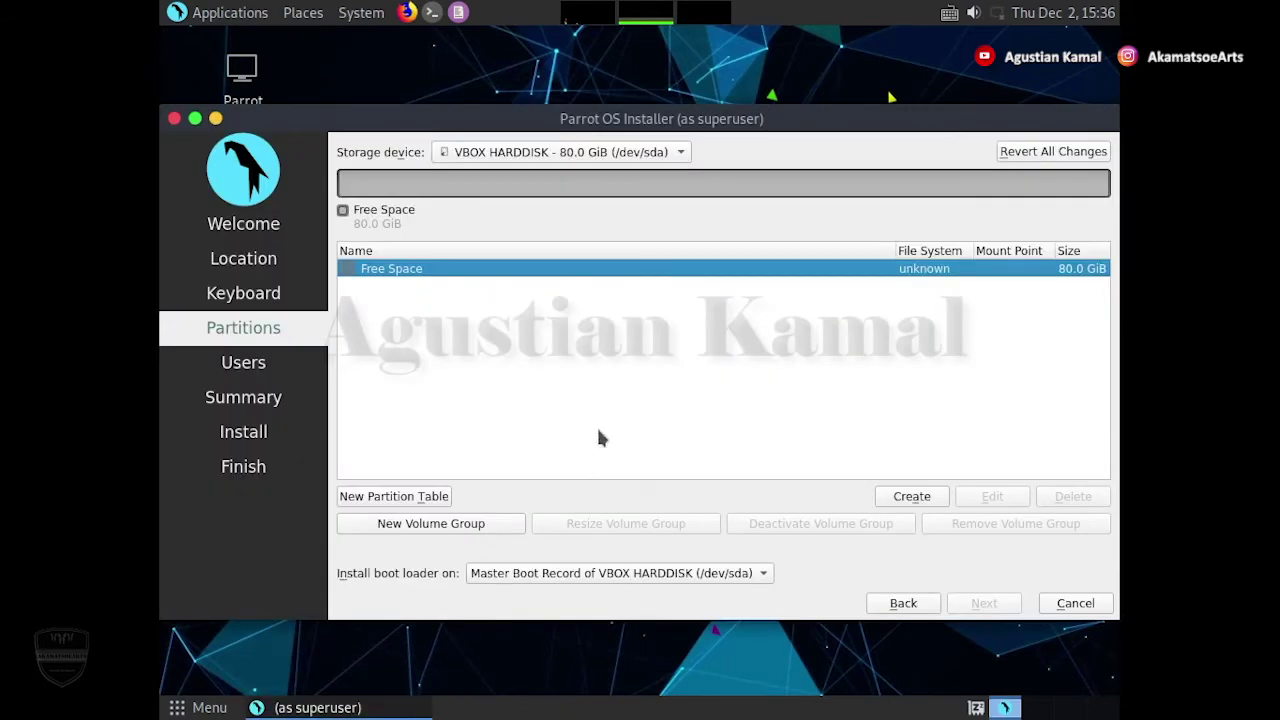
{"action": "left_click", "coordinate": [663, 156]}
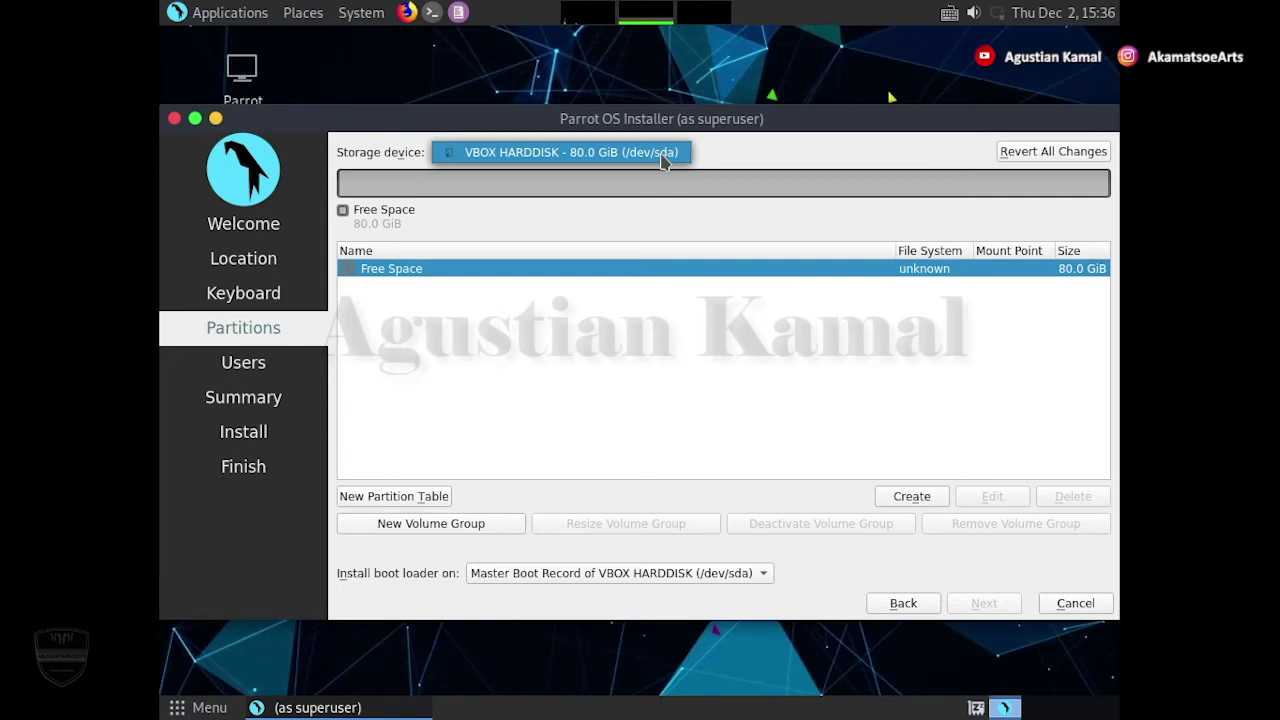
{"action": "left_click", "coordinate": [662, 160]}
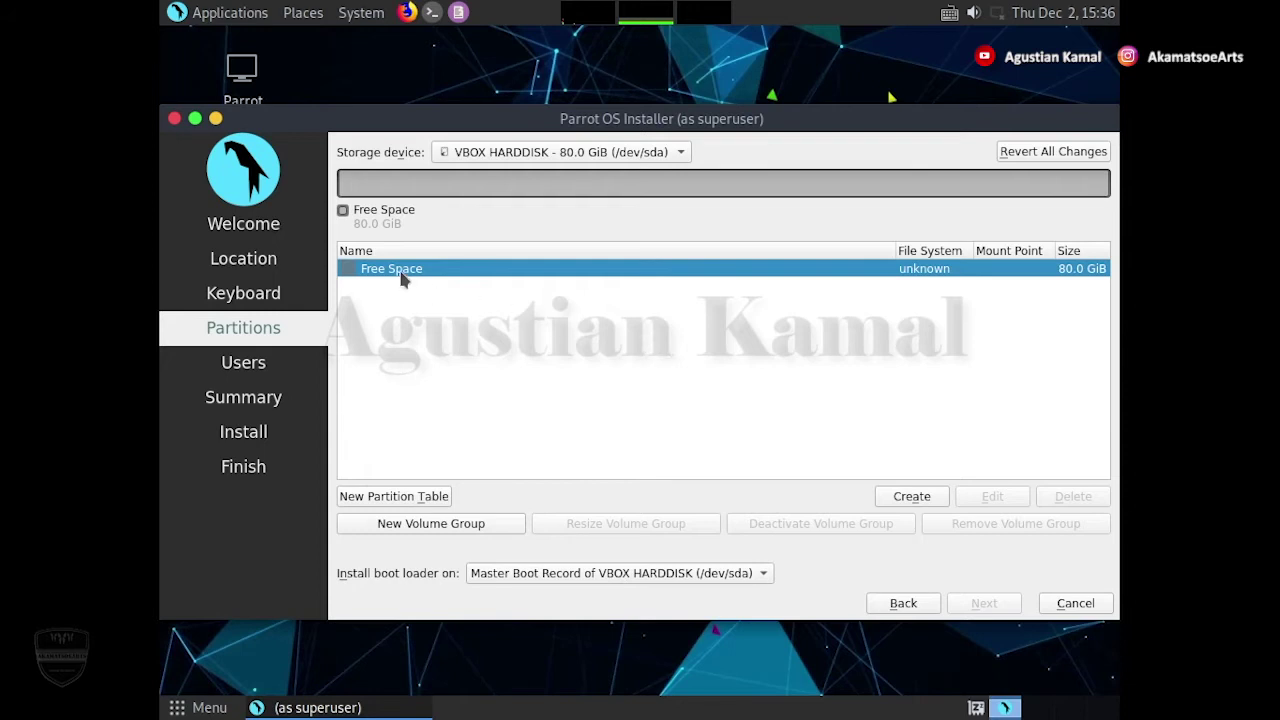
- Create an 8 MiB unformatted partition with the bios-grub flag in the disk's free space
{"action": "left_click", "coordinate": [910, 496]}
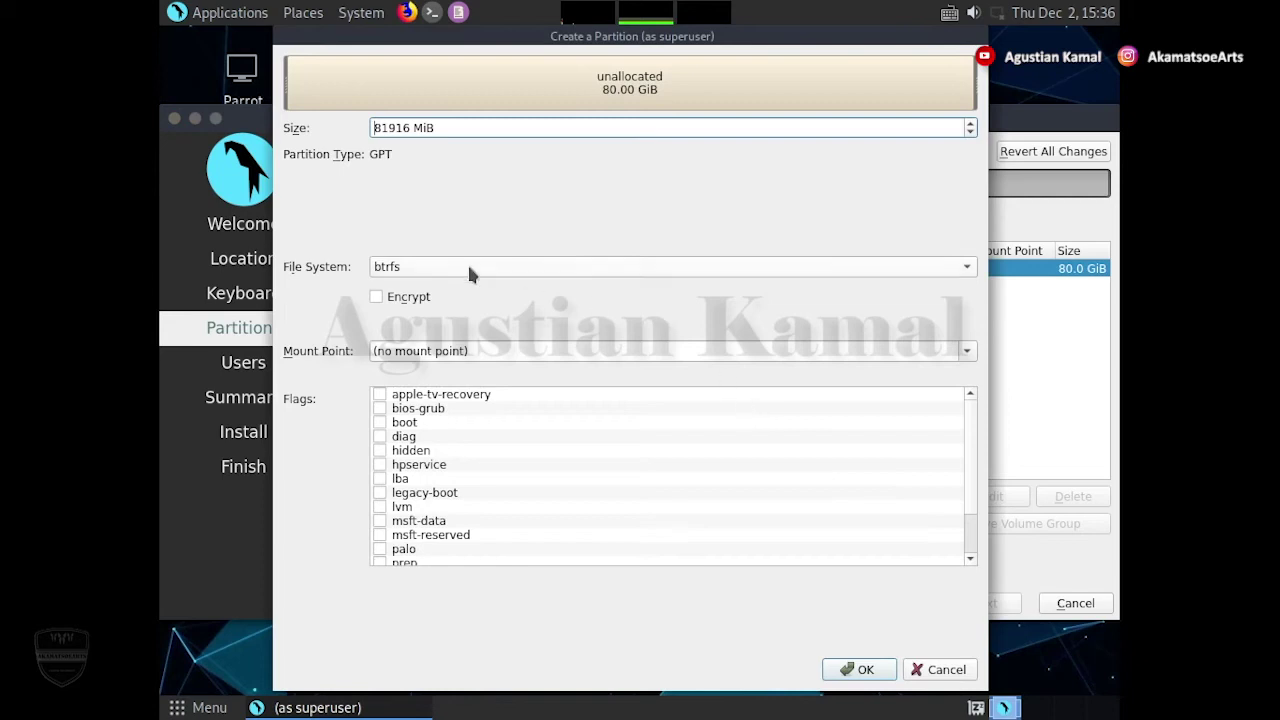
{"action": "left_click_drag", "start_coordinate": [410, 128], "coordinate": [347, 130]}
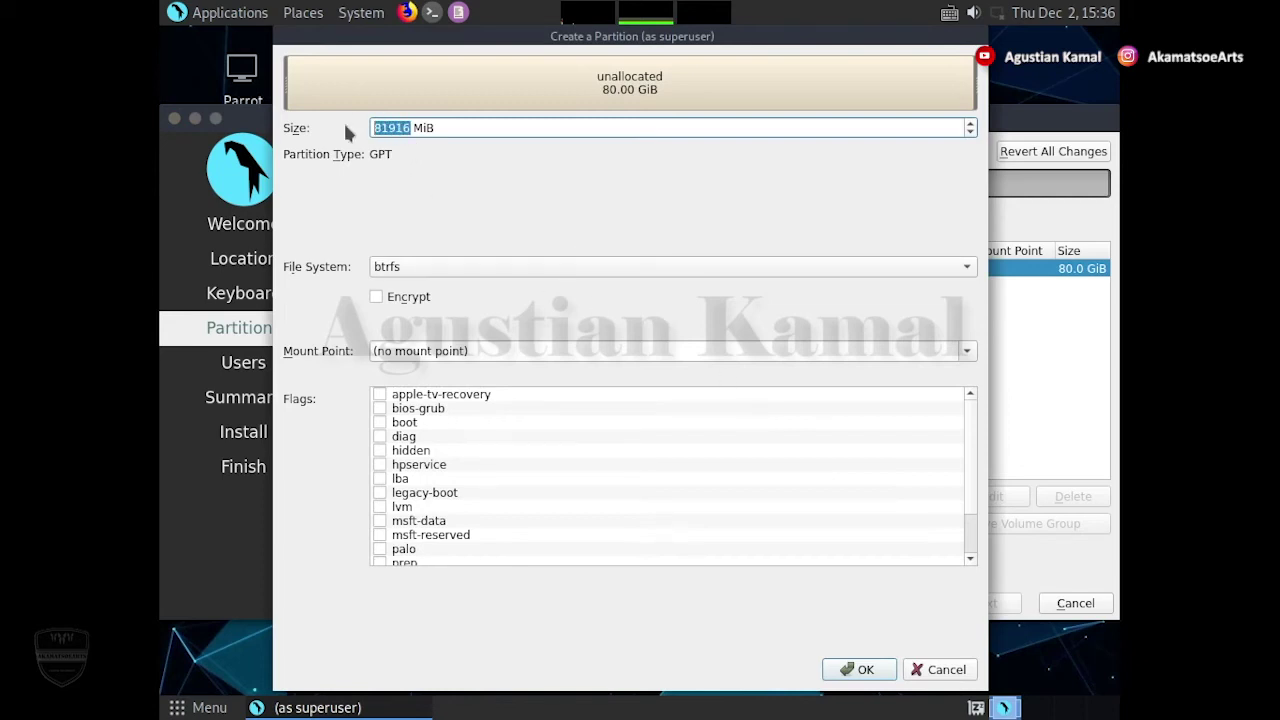
{"action": "type", "text": "8"}
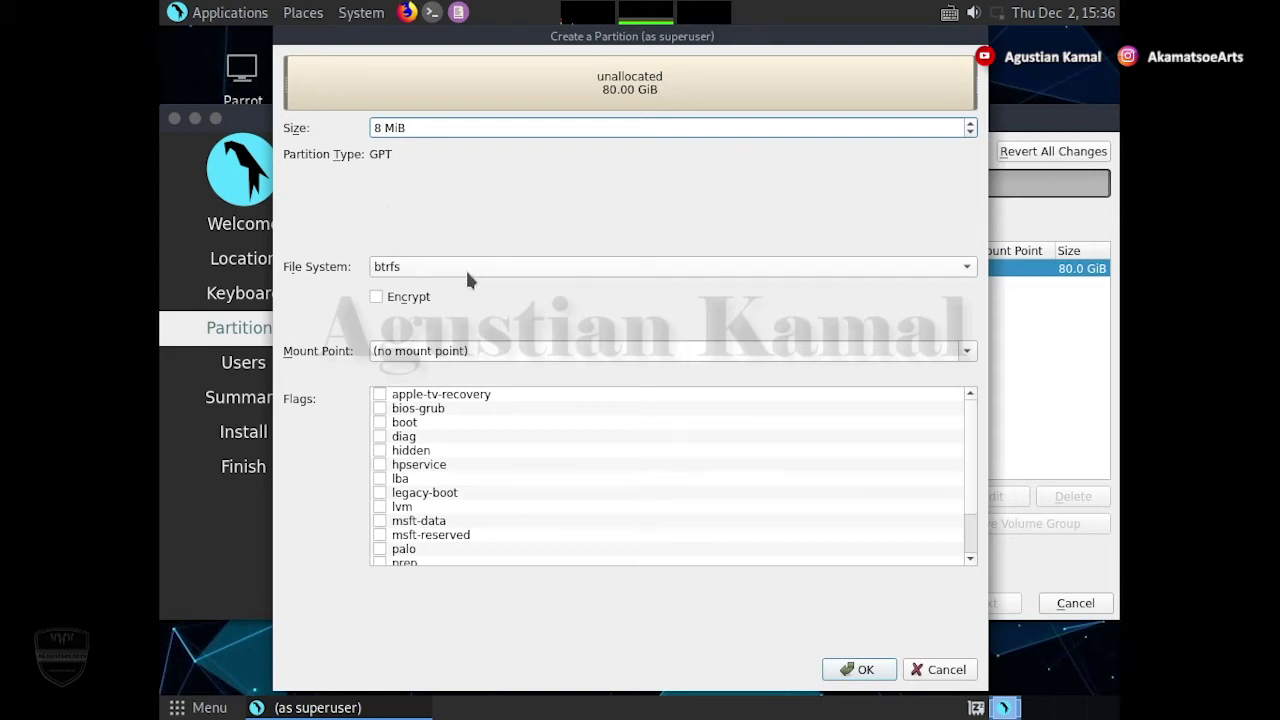
{"action": "left_click", "coordinate": [502, 268]}
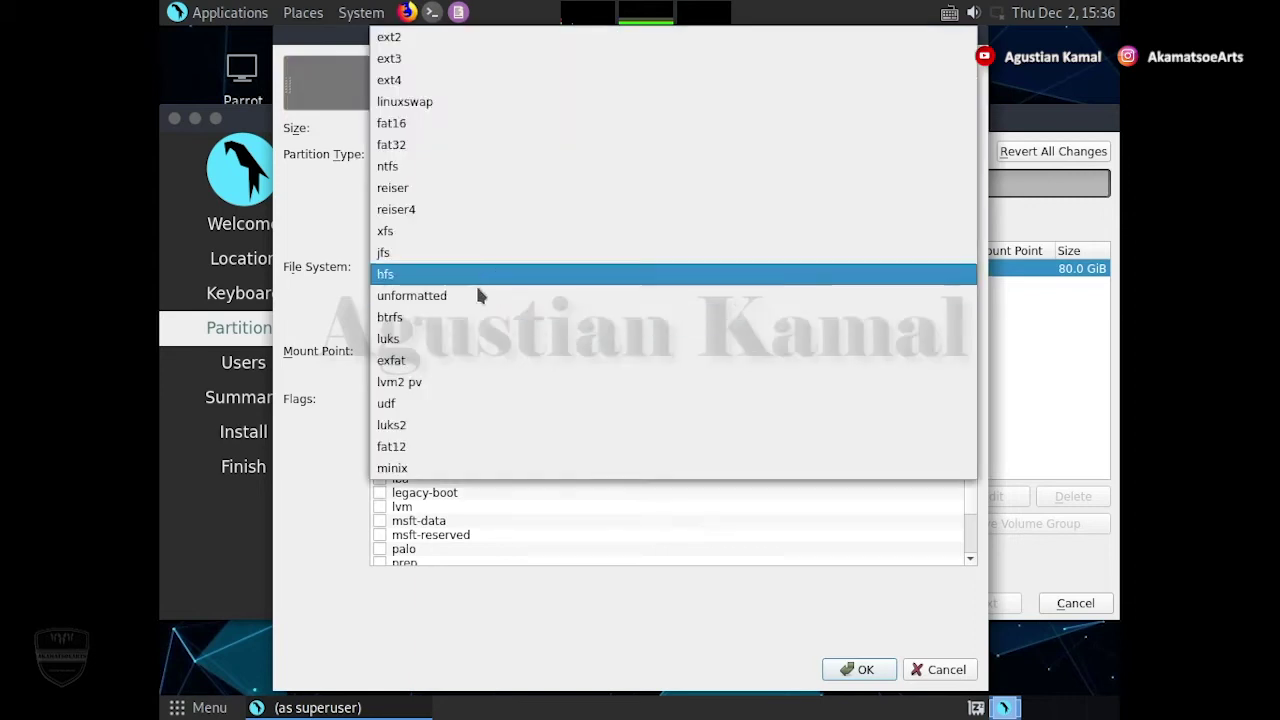
{"action": "left_click", "coordinate": [474, 295]}
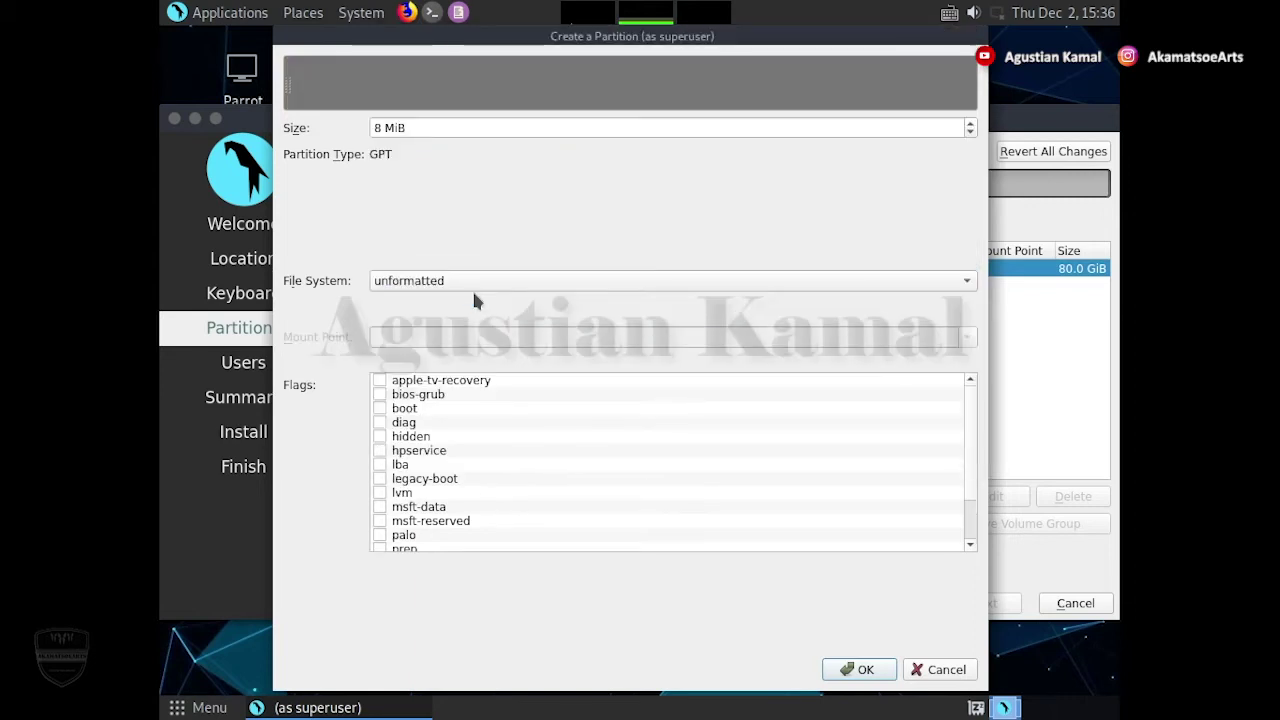
{"action": "left_click", "coordinate": [380, 396]}
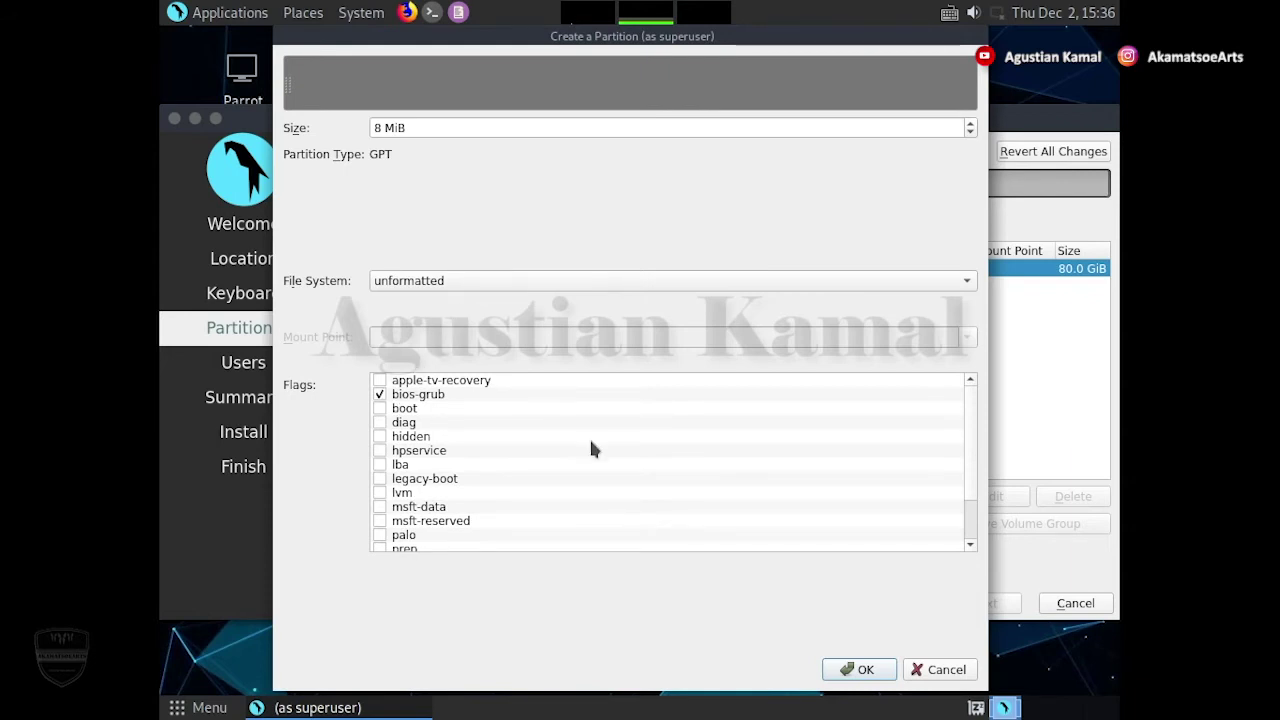
{"action": "left_click", "coordinate": [858, 670]}
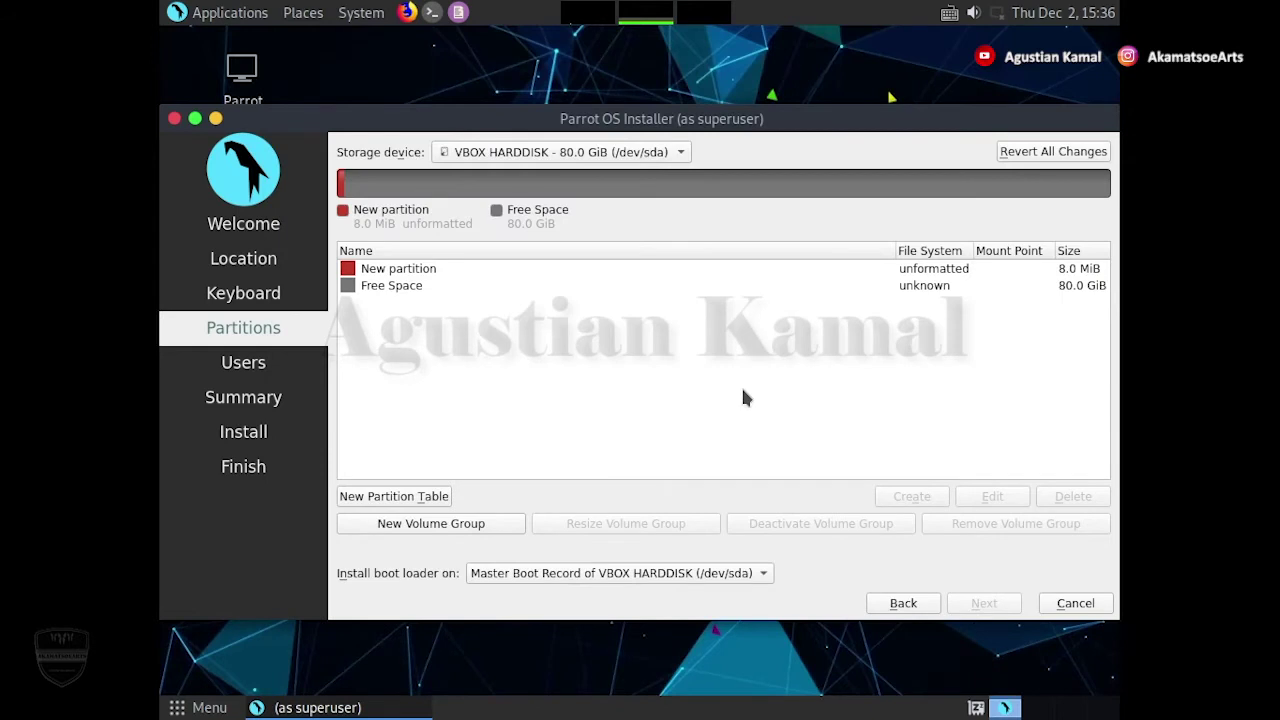
{"action": "left_click", "coordinate": [757, 268]}
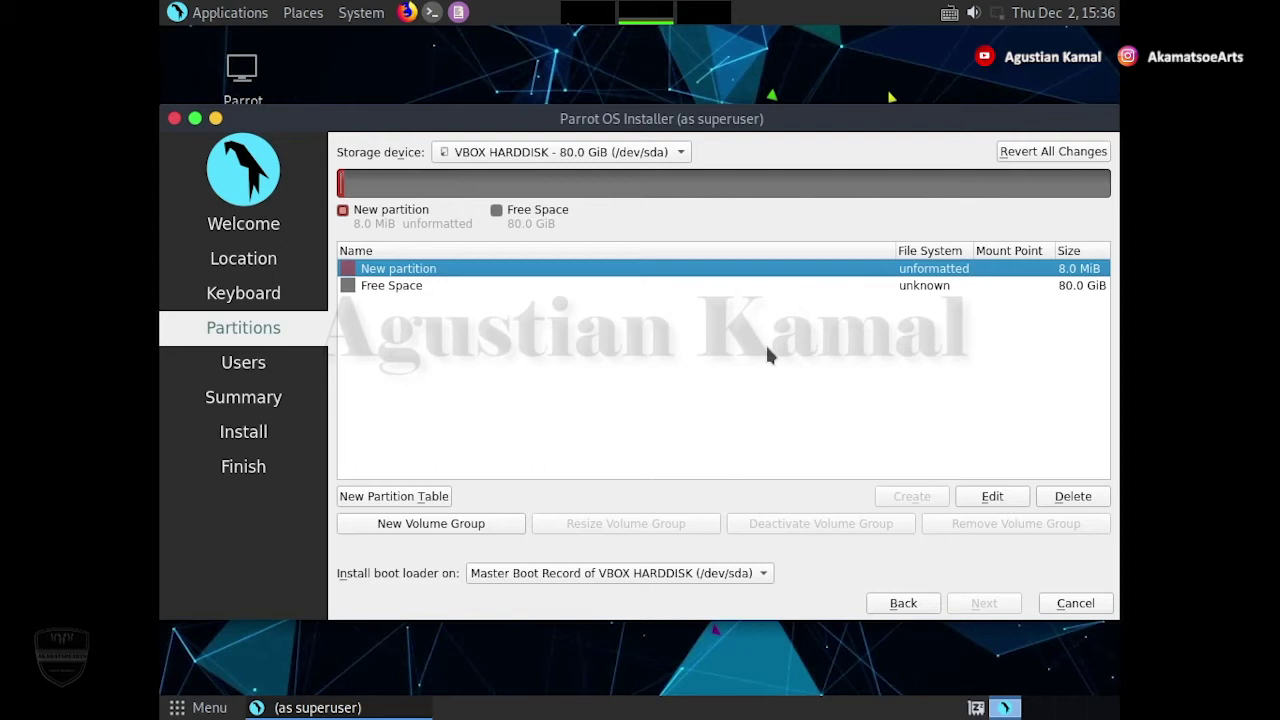
- Create a 4096 MiB linuxswap partition with the swap flag in the remaining free space
{"action": "left_click", "coordinate": [434, 285]}
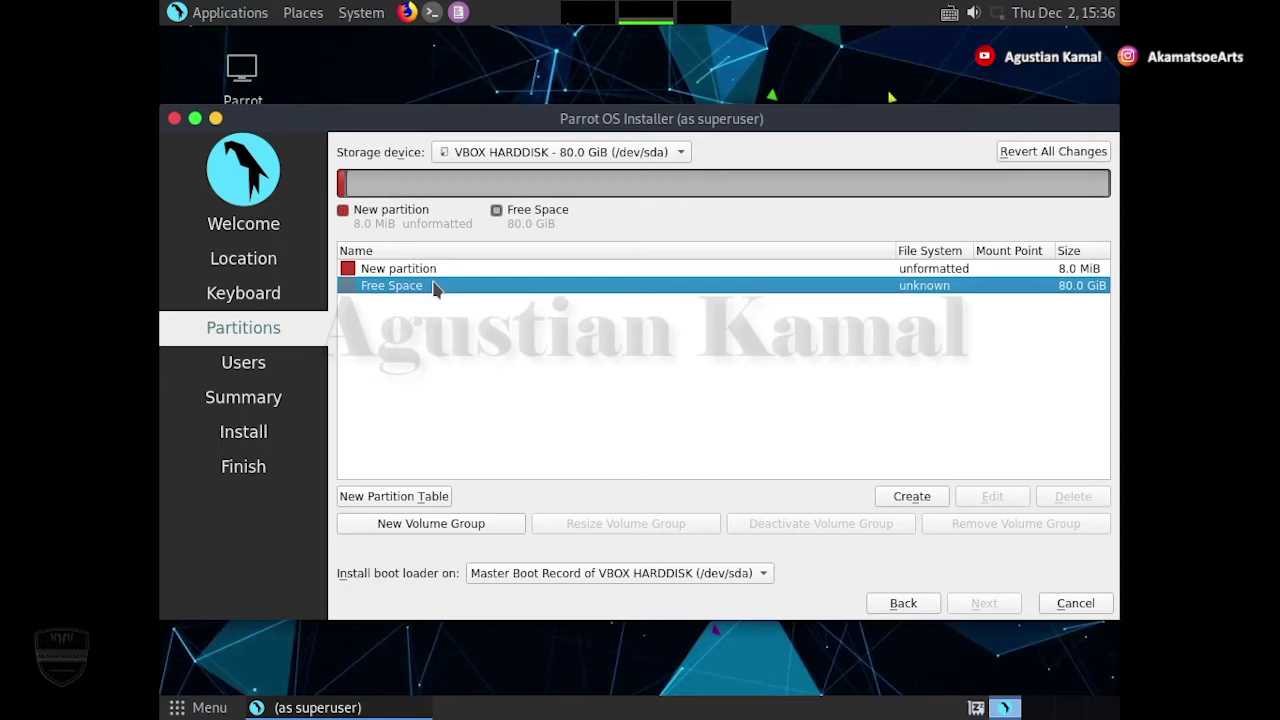
{"action": "left_click", "coordinate": [925, 500]}
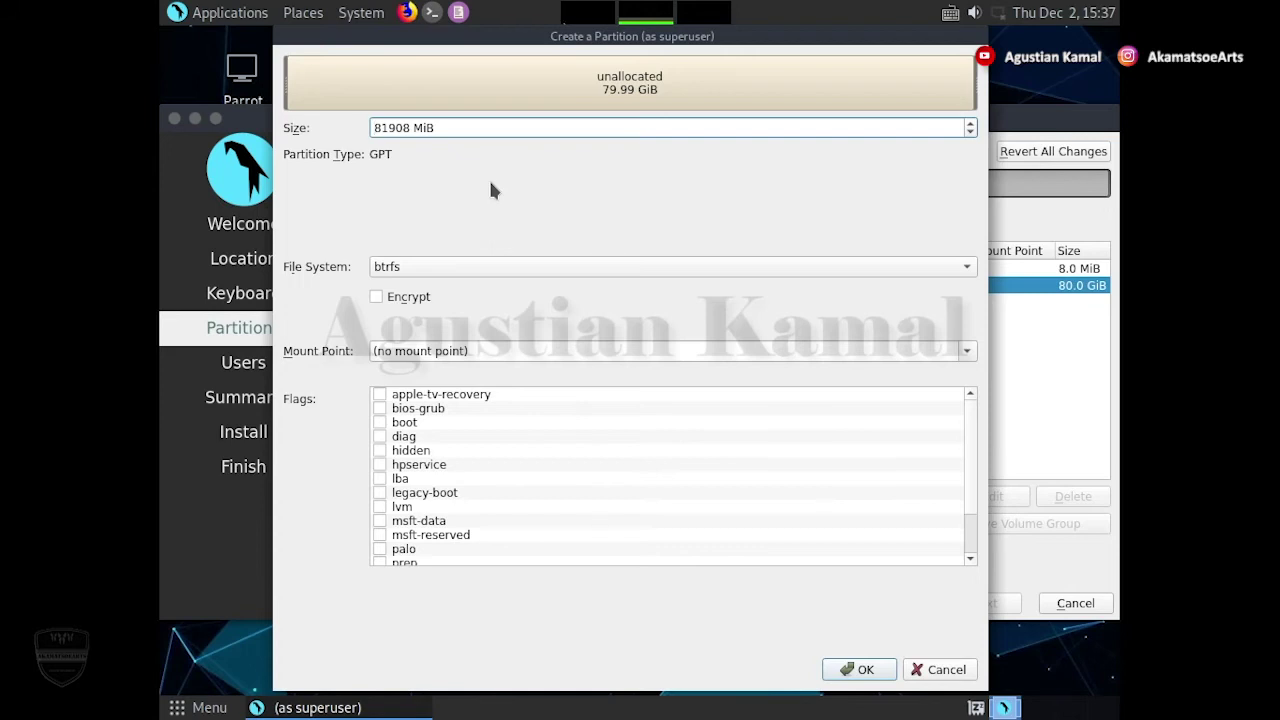
{"action": "left_click_drag", "start_coordinate": [411, 128], "coordinate": [353, 127]}
{"action": "type", "text": "4096"}
{"action": "left_click", "coordinate": [428, 266]}
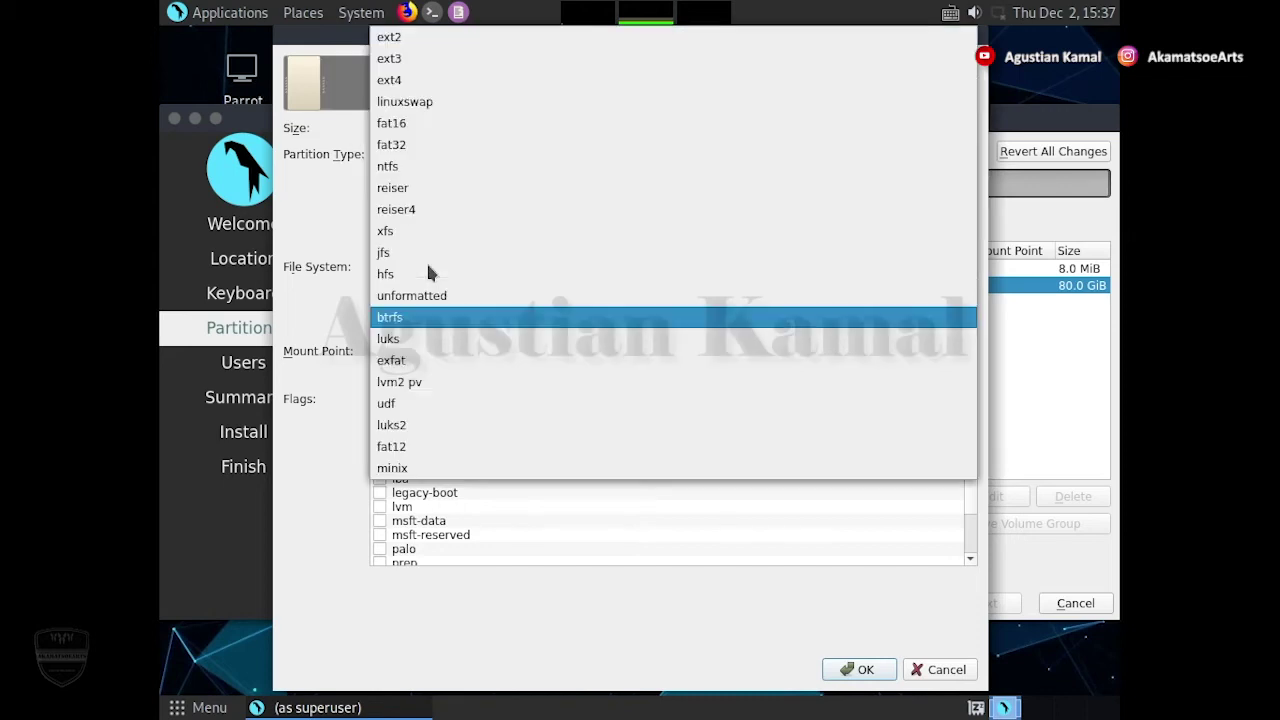
{"action": "left_click", "coordinate": [436, 106]}
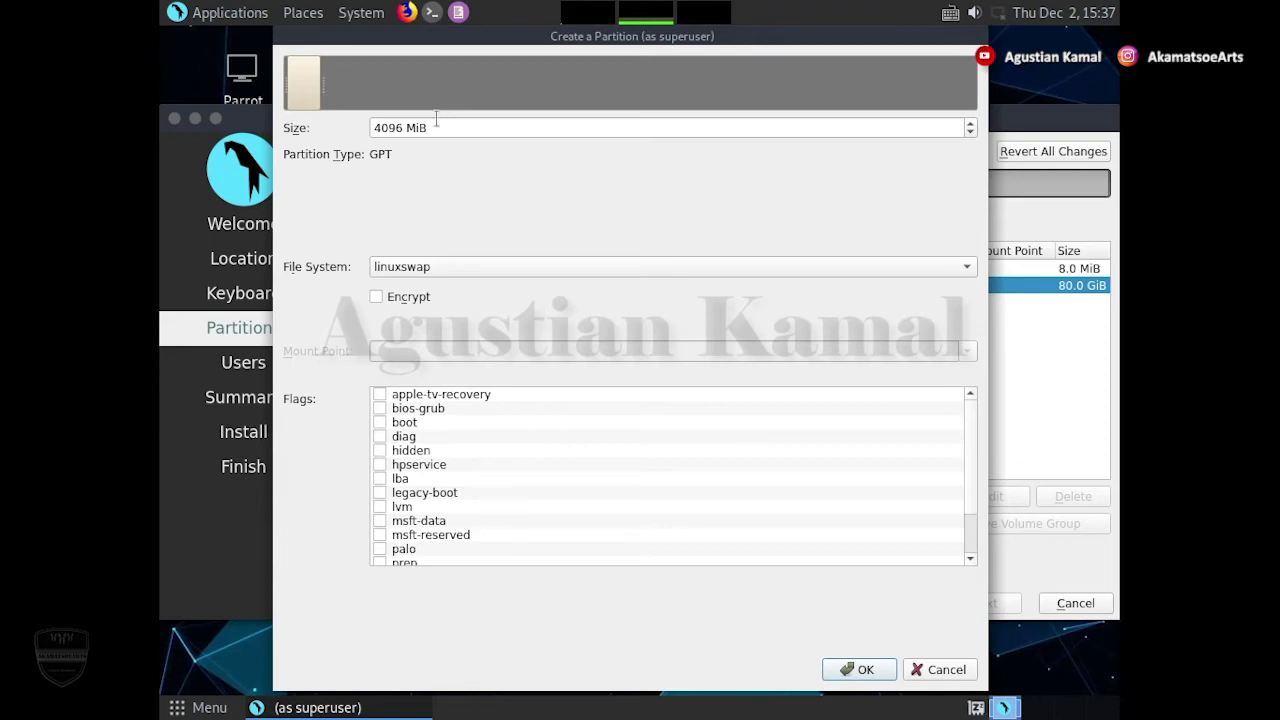
{"action": "scroll", "coordinate": [445, 484], "scroll_direction": "down", "scroll_amount": 2}
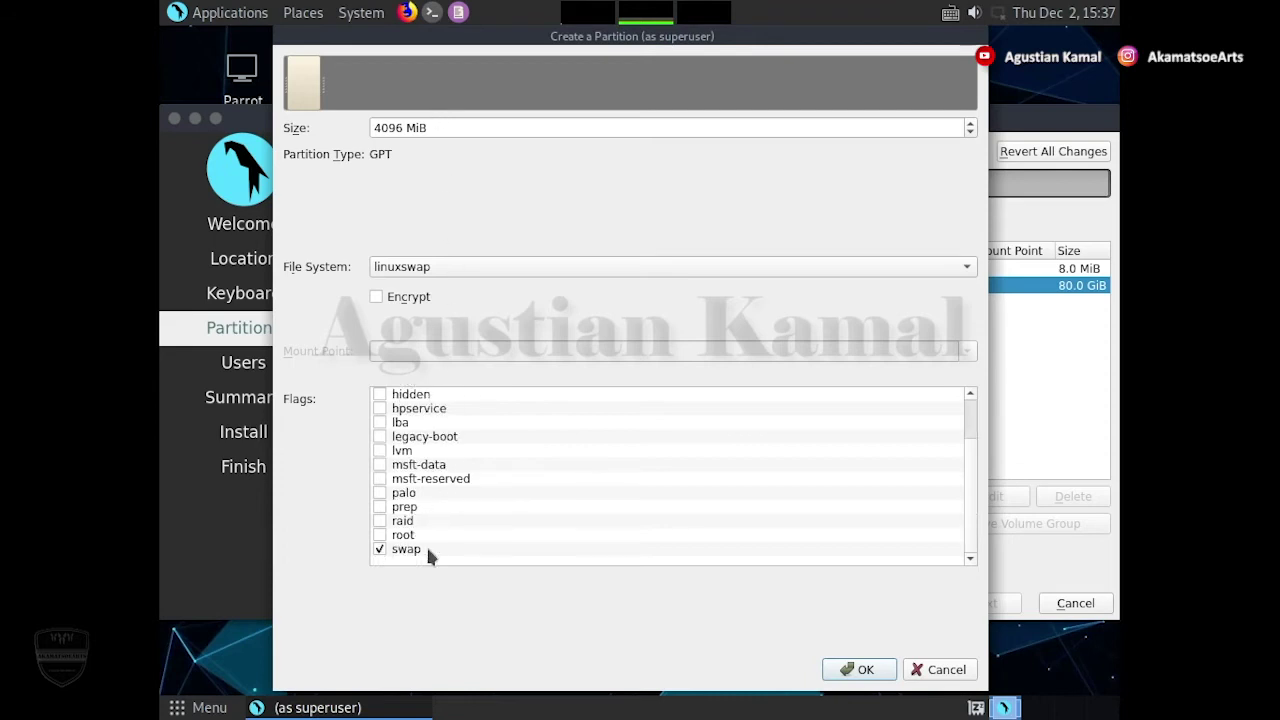
{"action": "left_click", "coordinate": [858, 670]}
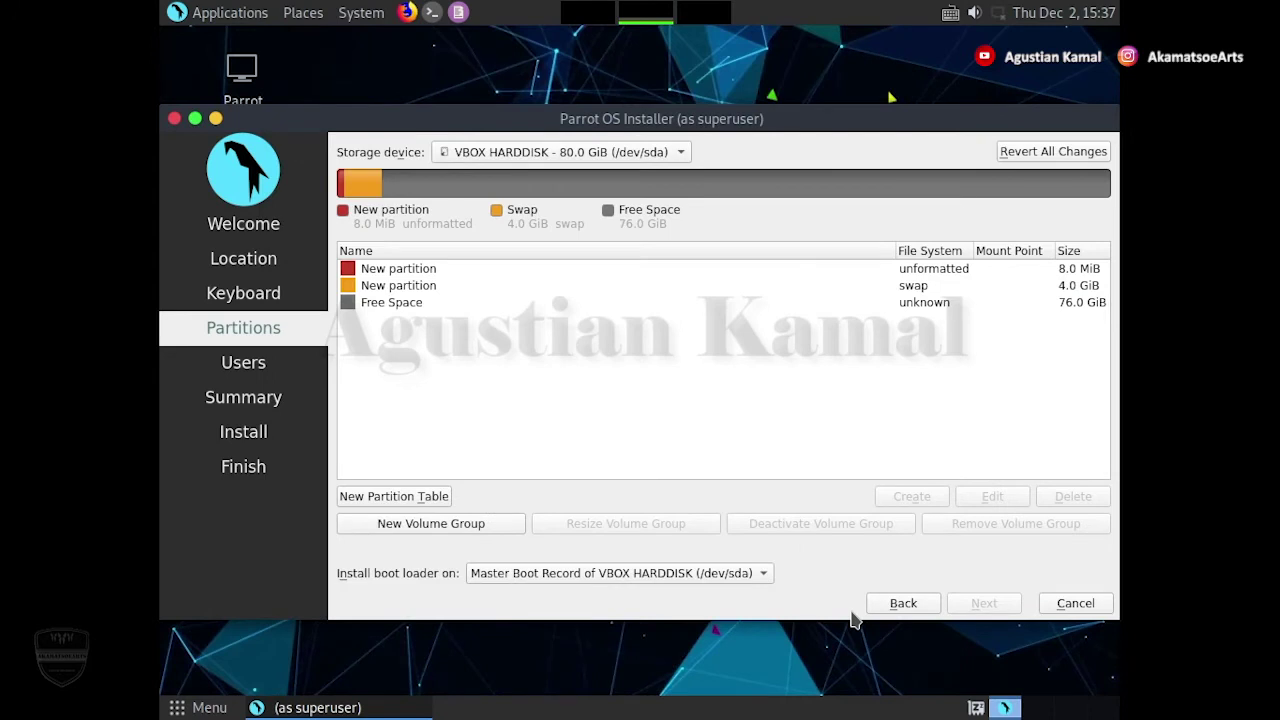
{"action": "left_click", "coordinate": [463, 288]}
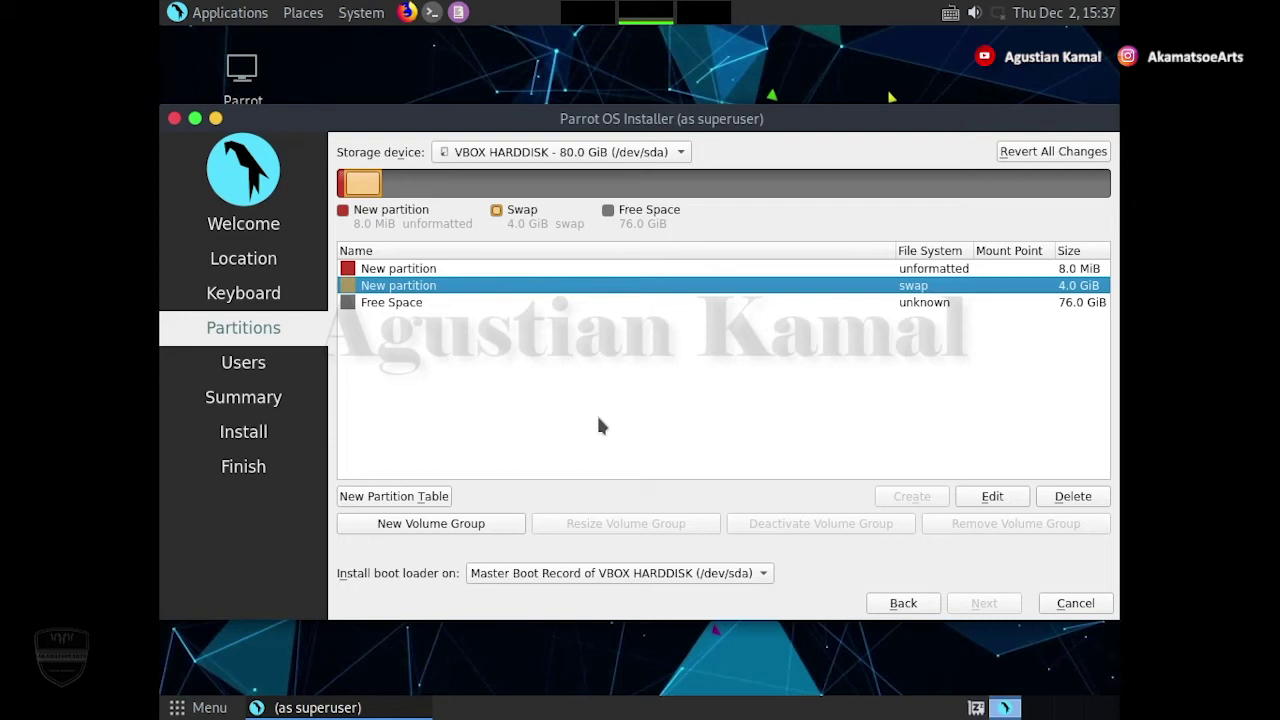
- Create a btrfs partition filling all remaining free space, with mount point / and the root flag
{"action": "left_click", "coordinate": [420, 301]}
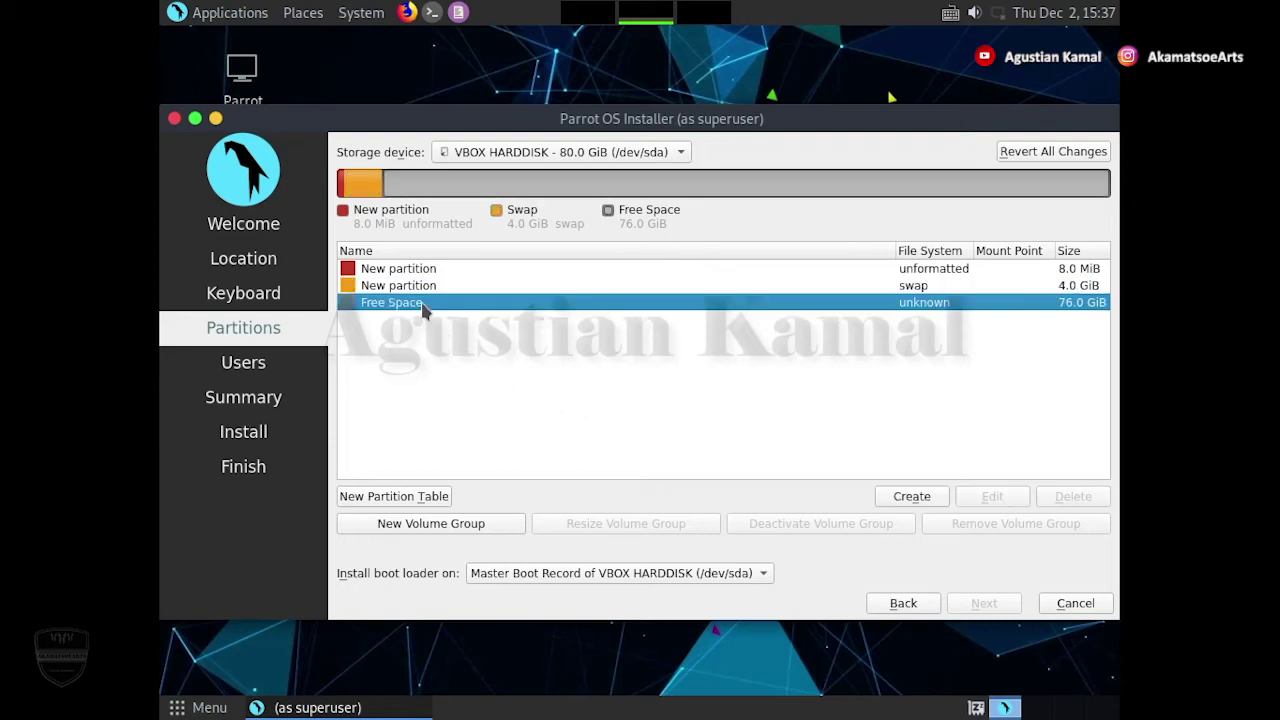
{"action": "left_click", "coordinate": [908, 494]}
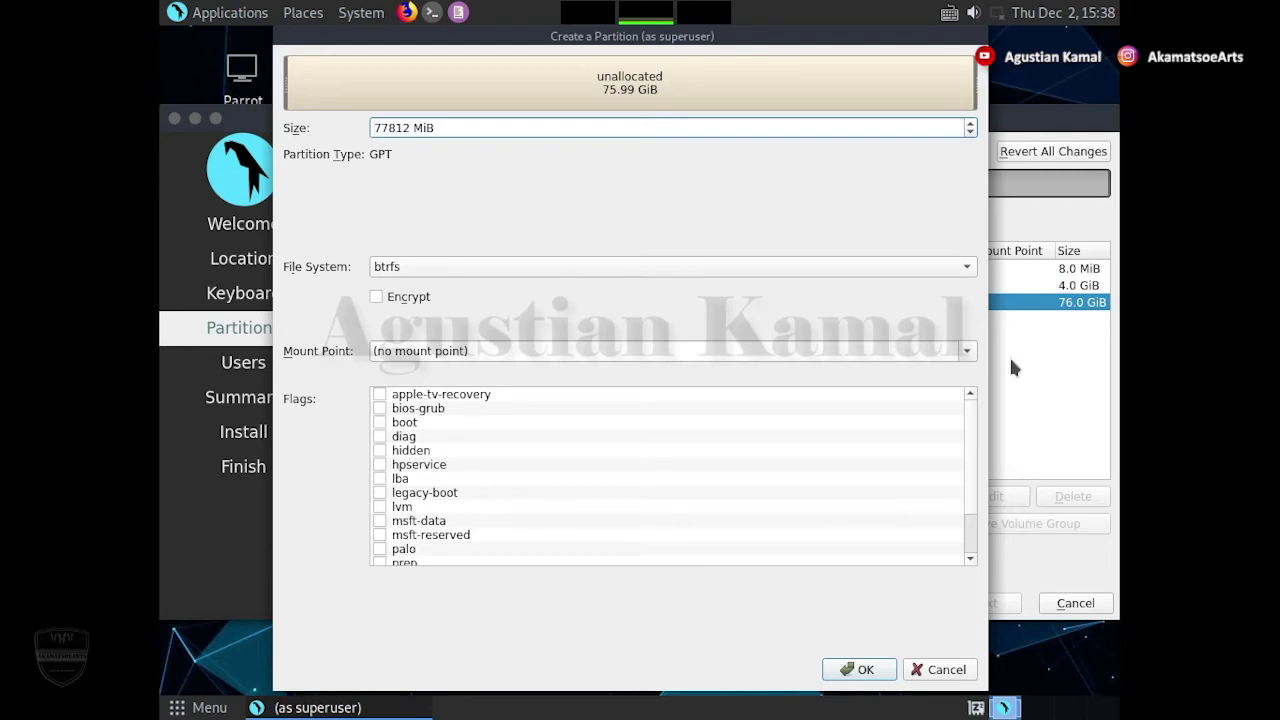
{"action": "left_click", "coordinate": [967, 351]}
{"action": "left_click", "coordinate": [712, 383]}
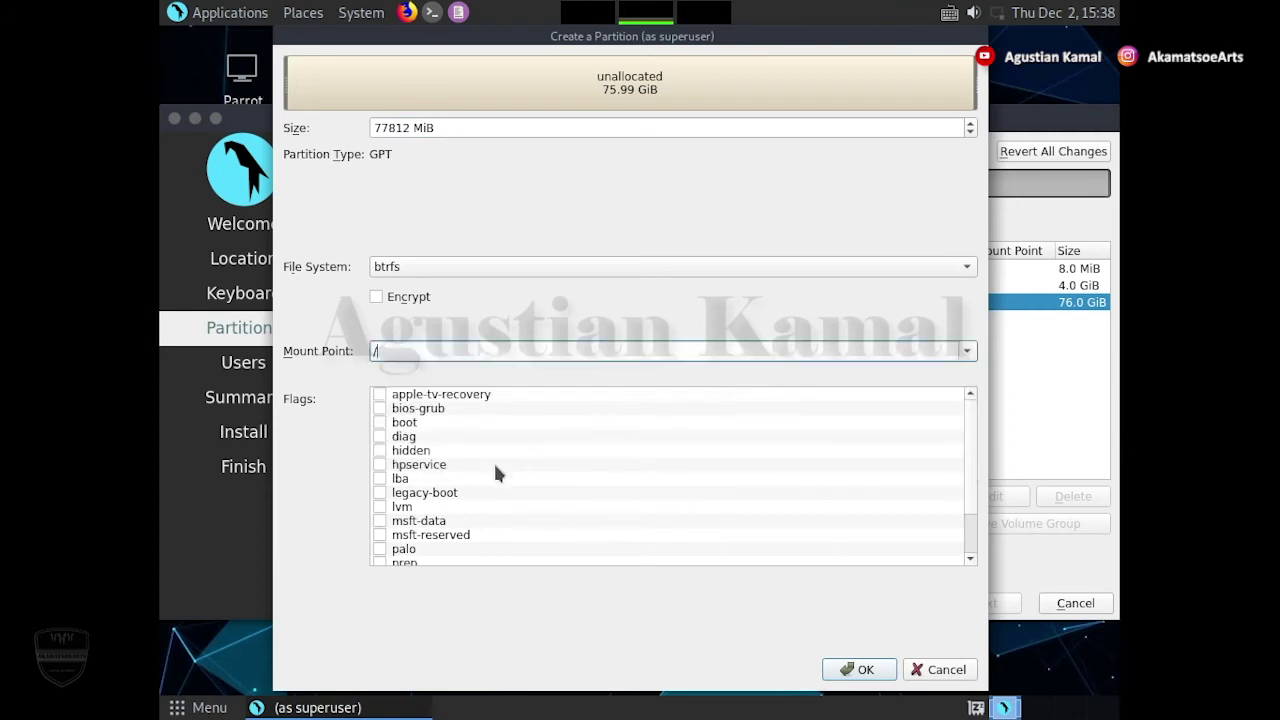
{"action": "scroll", "coordinate": [491, 463], "scroll_direction": "down", "scroll_amount": 2}
{"action": "left_click", "coordinate": [379, 535]}
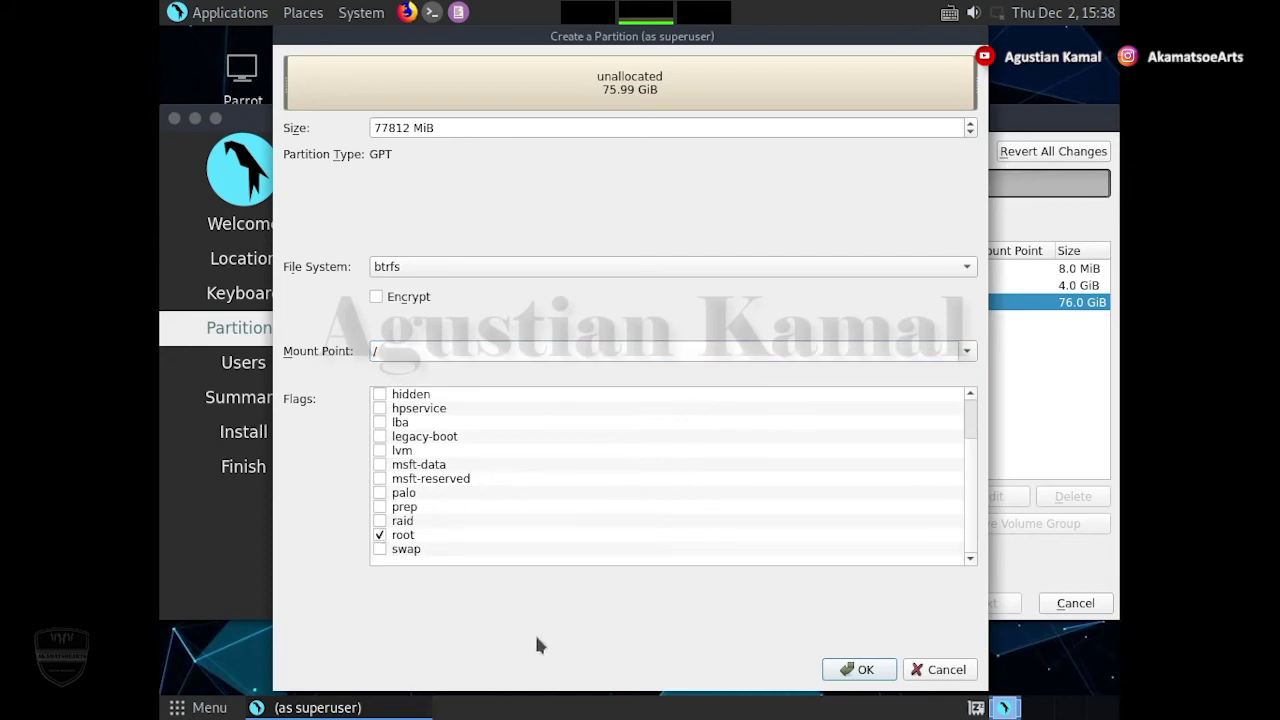
{"action": "left_click", "coordinate": [866, 670]}
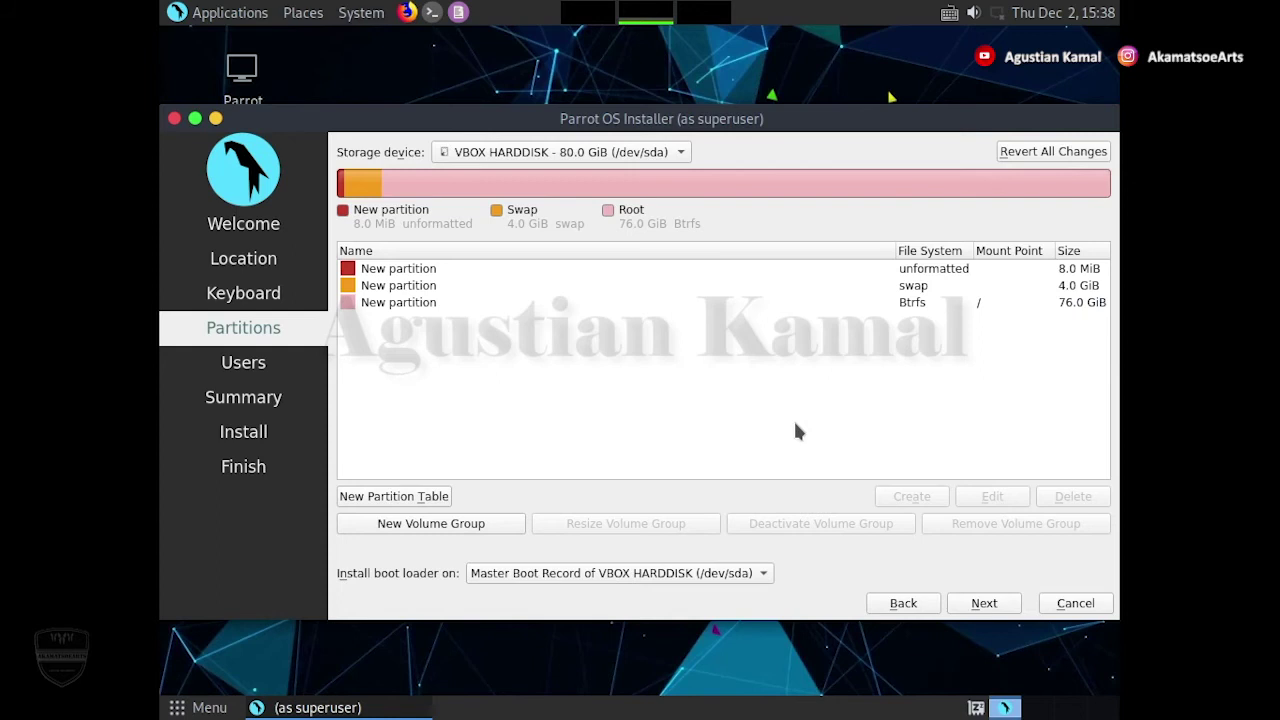
{"action": "left_click", "coordinate": [731, 303]}
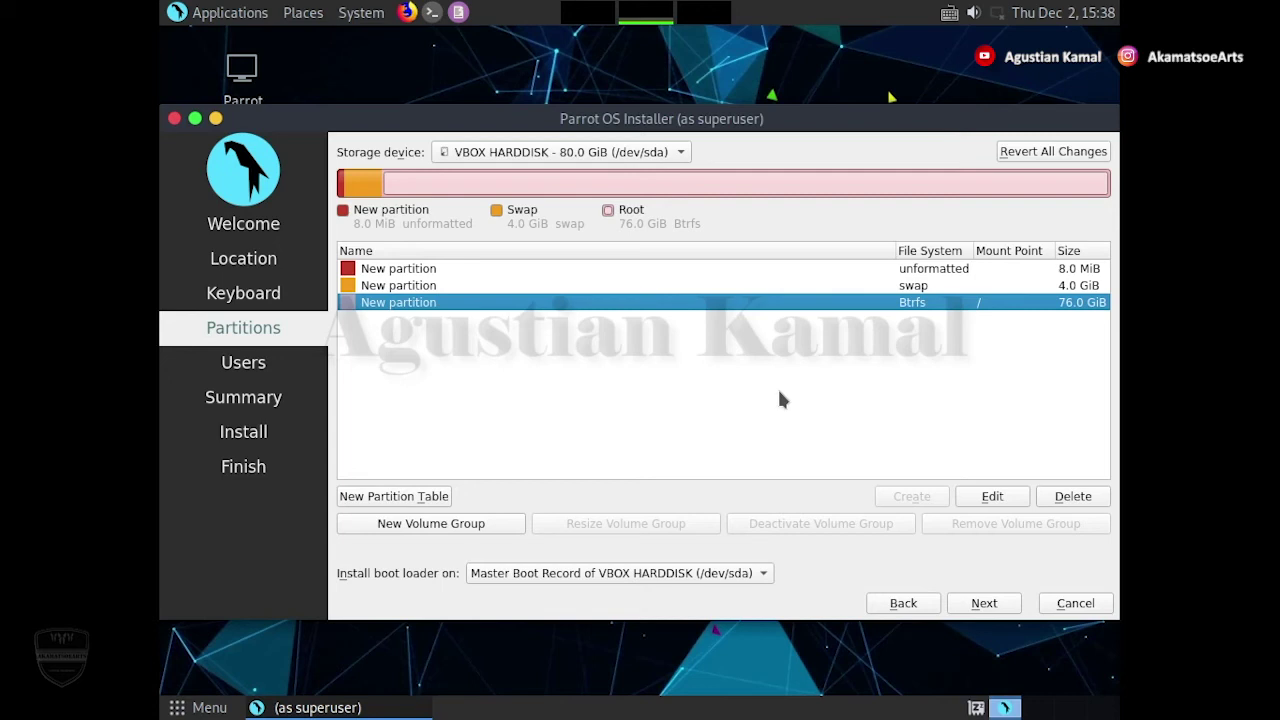
- Choose the Master Boot Record of VBOX HARDDISK (/dev/sda) for the boot loader and review the swap and unformatted partitions
{"action": "left_click", "coordinate": [750, 572]}
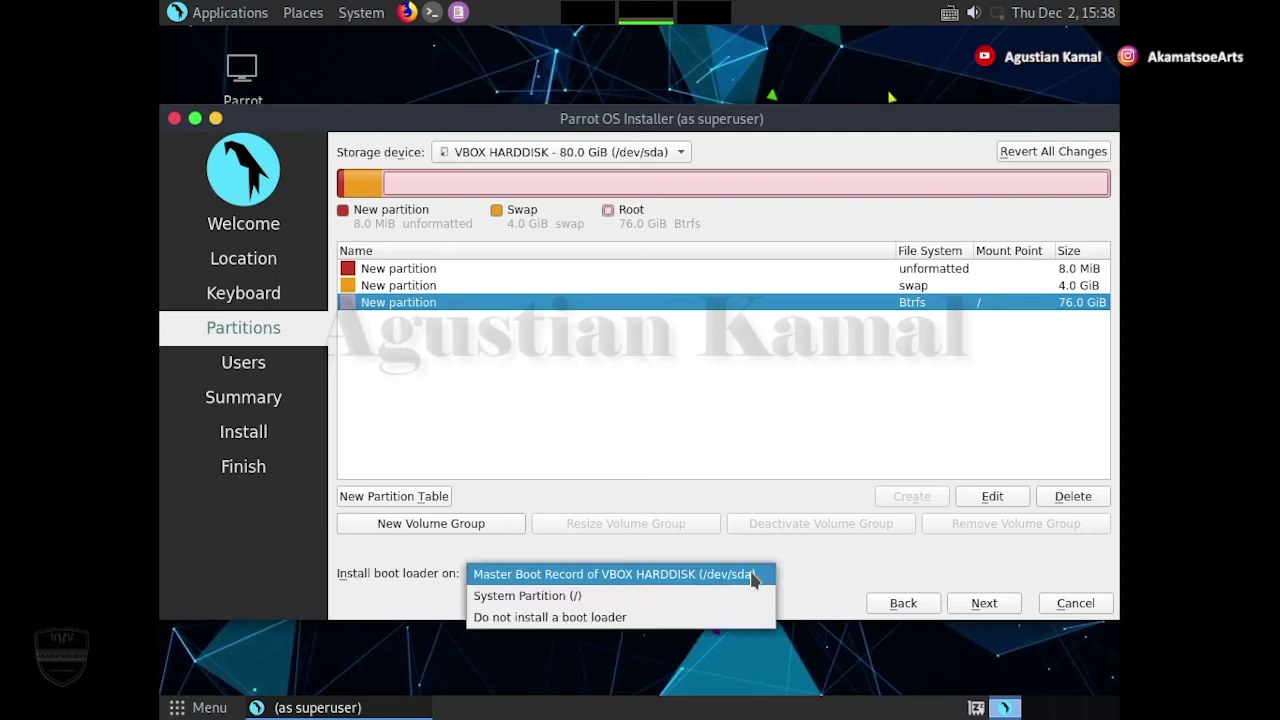
{"action": "left_click", "coordinate": [754, 576]}
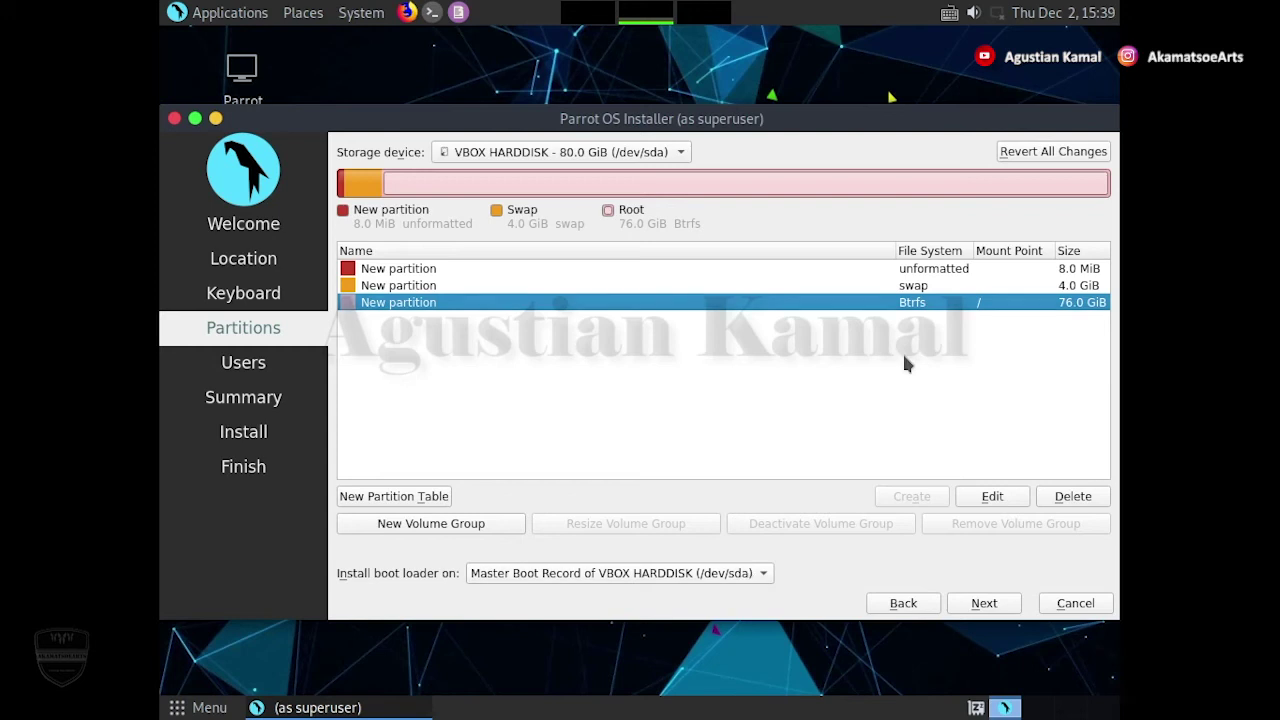
{"action": "left_click", "coordinate": [908, 286]}
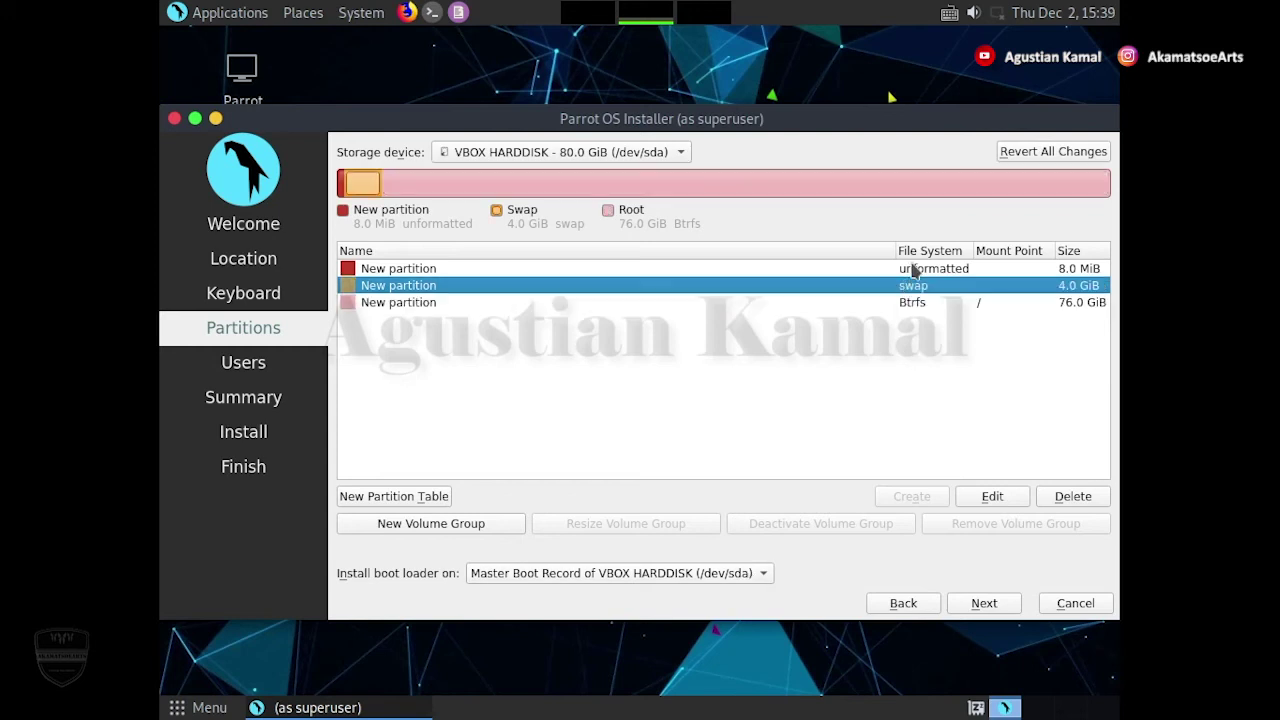
{"action": "left_click", "coordinate": [910, 268]}
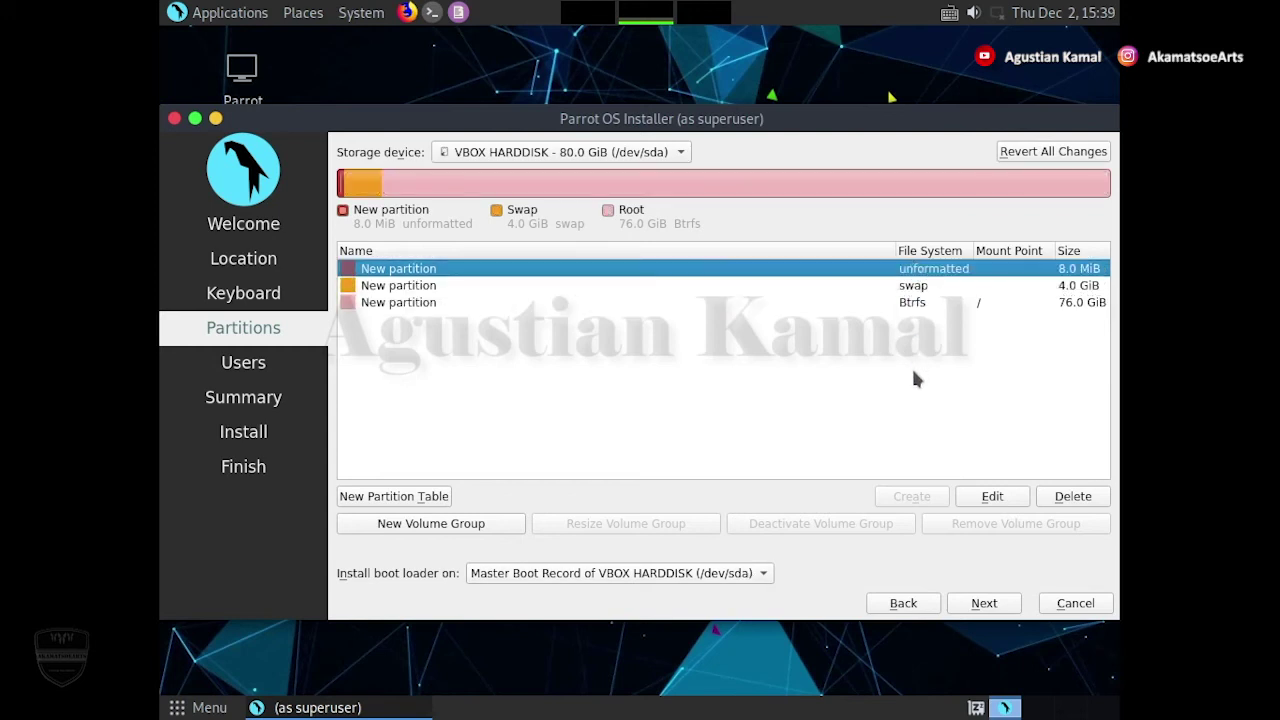